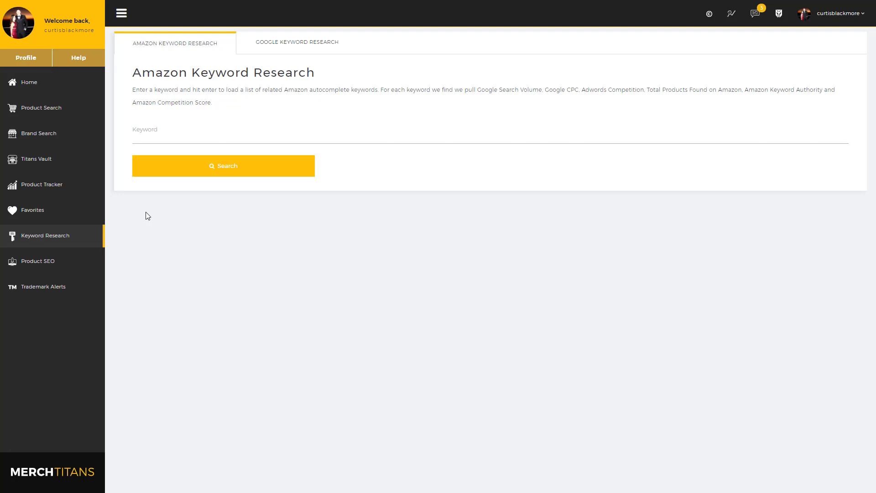
Switch between the Amazon and Google keyword research panels, ending back on Amazon keyword research.
{"action": "left_click", "coordinate": [168, 134]}
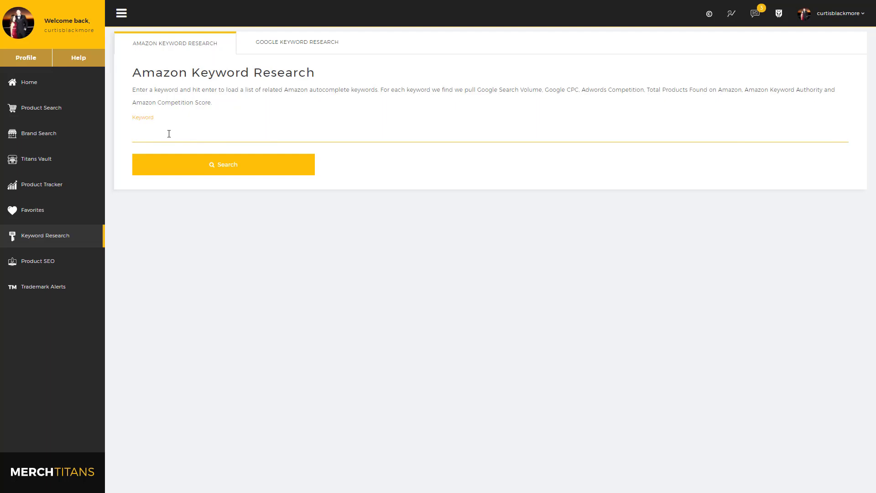
{"action": "left_click", "coordinate": [174, 135]}
{"action": "left_click", "coordinate": [168, 124]}
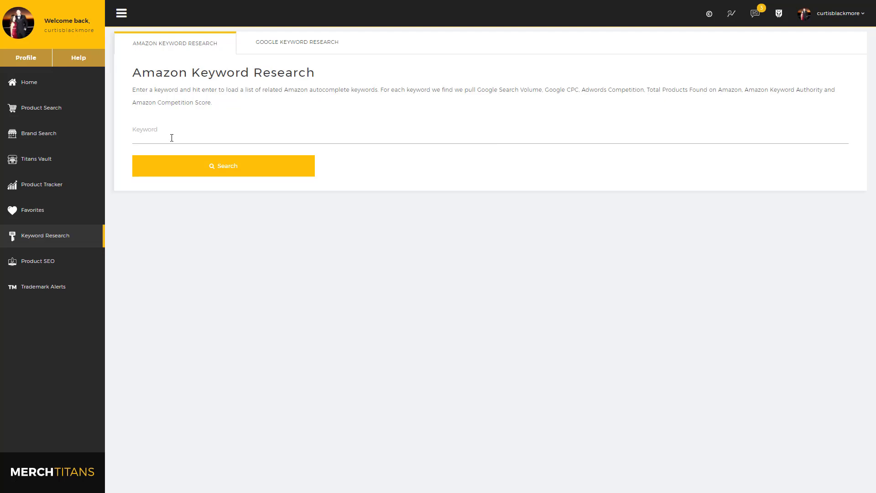
{"action": "left_click", "coordinate": [171, 138]}
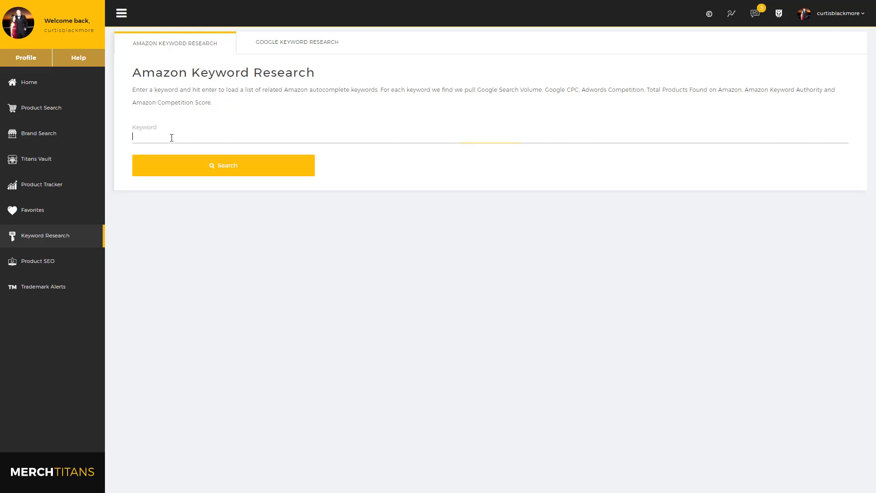
{"action": "left_click", "coordinate": [180, 33]}
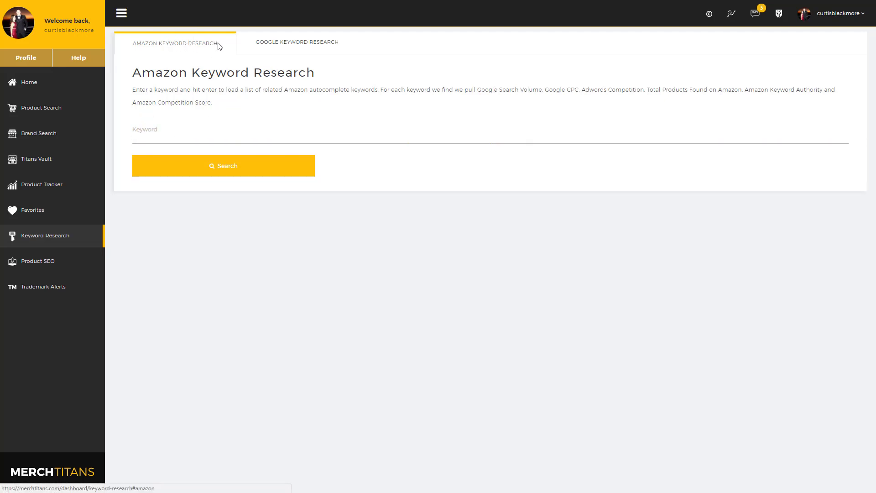
{"action": "left_click", "coordinate": [285, 42]}
{"action": "left_click", "coordinate": [170, 44]}
{"action": "left_click", "coordinate": [288, 41]}
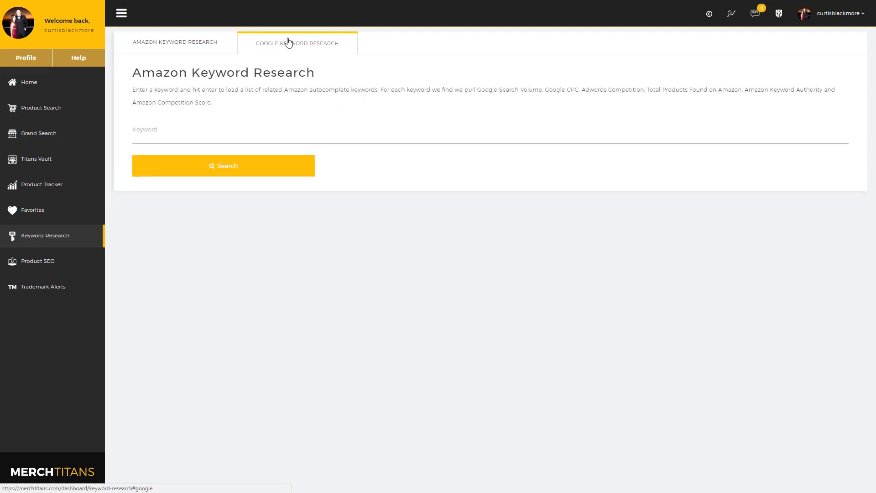
{"action": "left_click", "coordinate": [160, 40]}
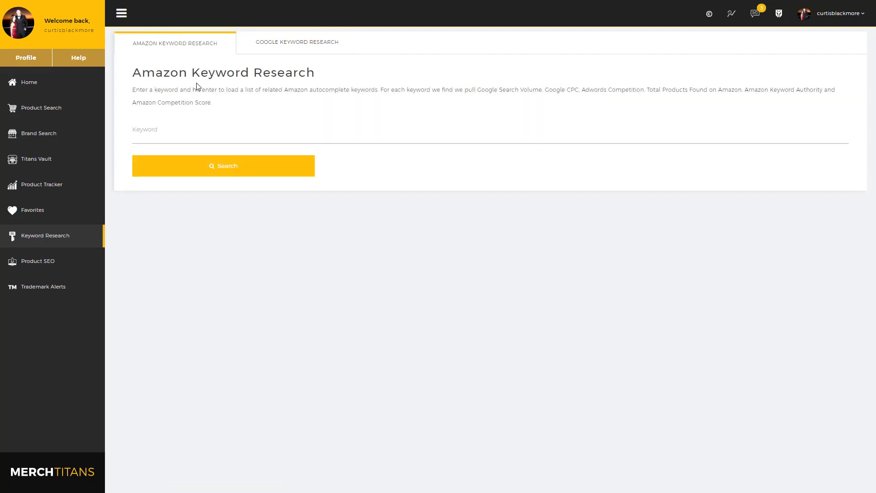
Search Amazon keywords for 'basketball shirt'.
{"action": "left_click", "coordinate": [214, 133]}
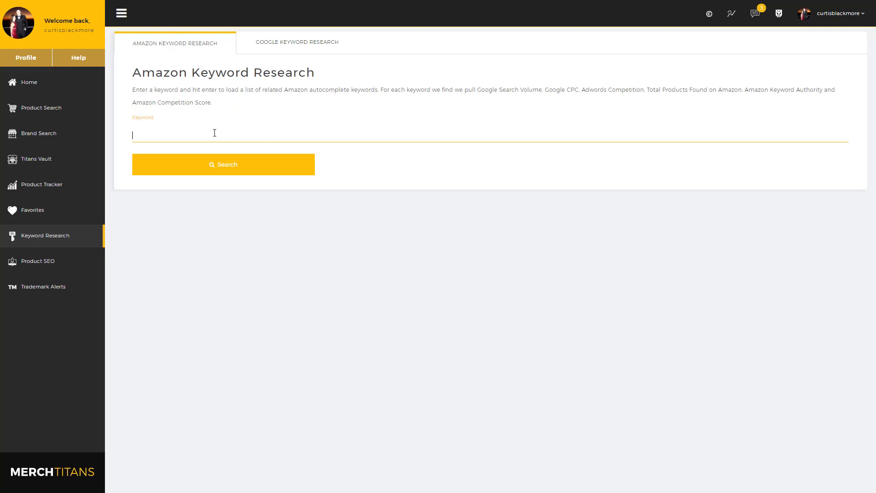
{"action": "type", "text": "basketball shirt"}
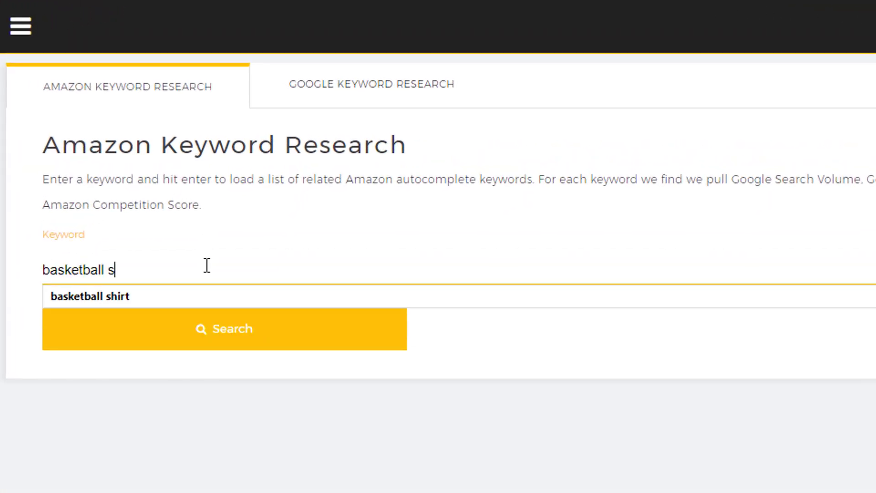
{"action": "key", "text": "Return"}
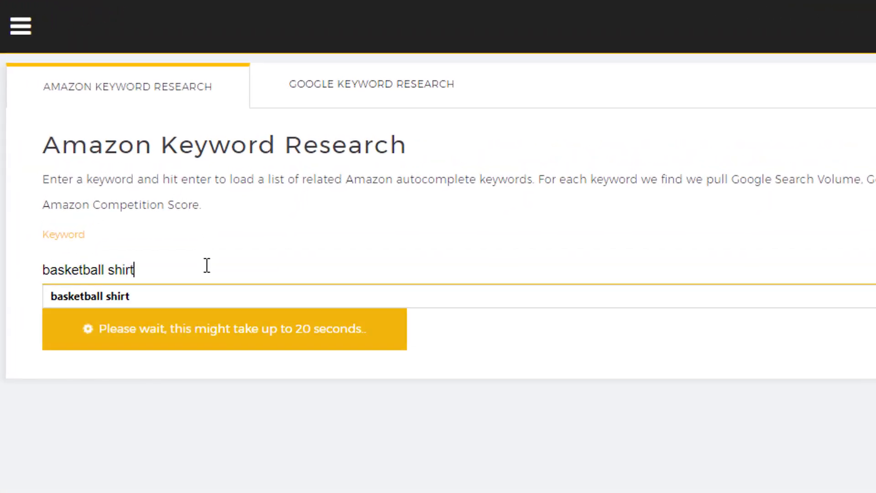
{"action": "left_click", "coordinate": [390, 421]}
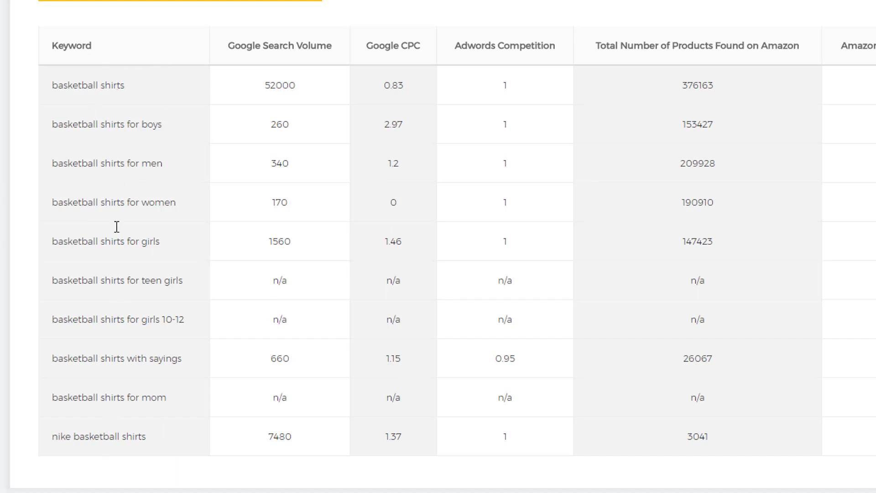
{"action": "left_click_drag", "start_coordinate": [53, 85], "coordinate": [130, 86]}
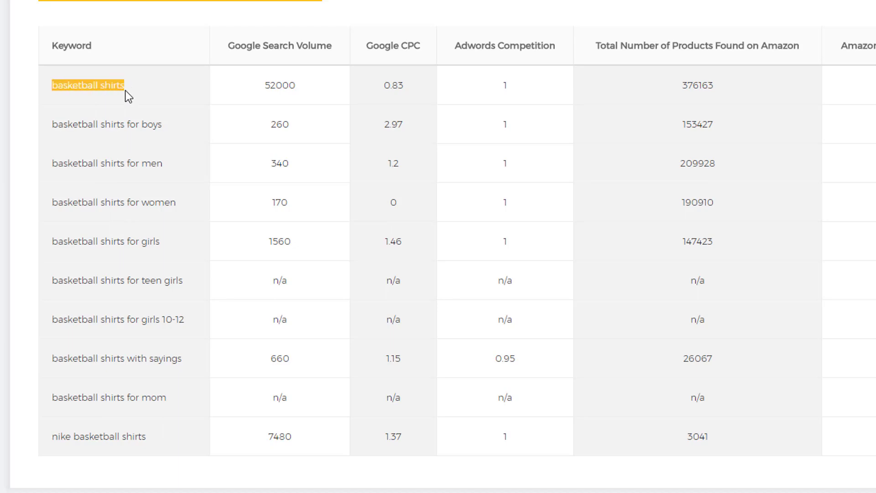
{"action": "left_click", "coordinate": [126, 89]}
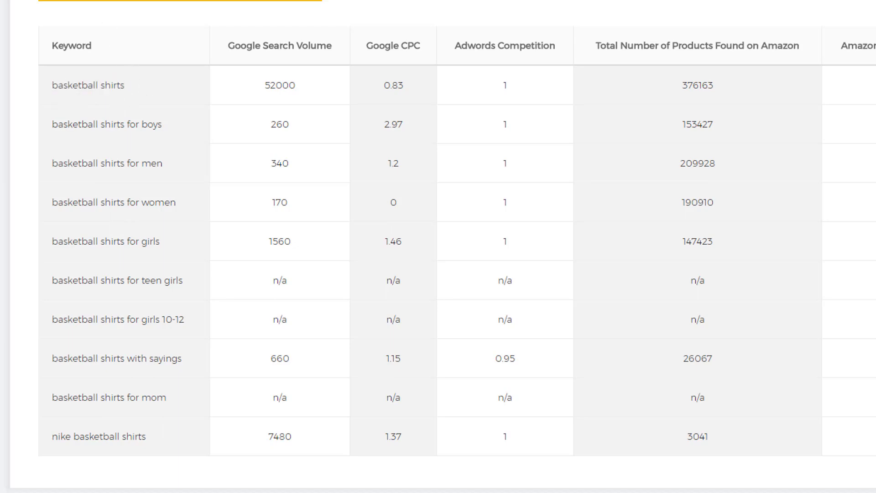
{"action": "left_click_drag", "start_coordinate": [123, 91], "coordinate": [46, 84]}
{"action": "left_click", "coordinate": [91, 88]}
{"action": "left_click_drag", "start_coordinate": [227, 50], "coordinate": [341, 51]}
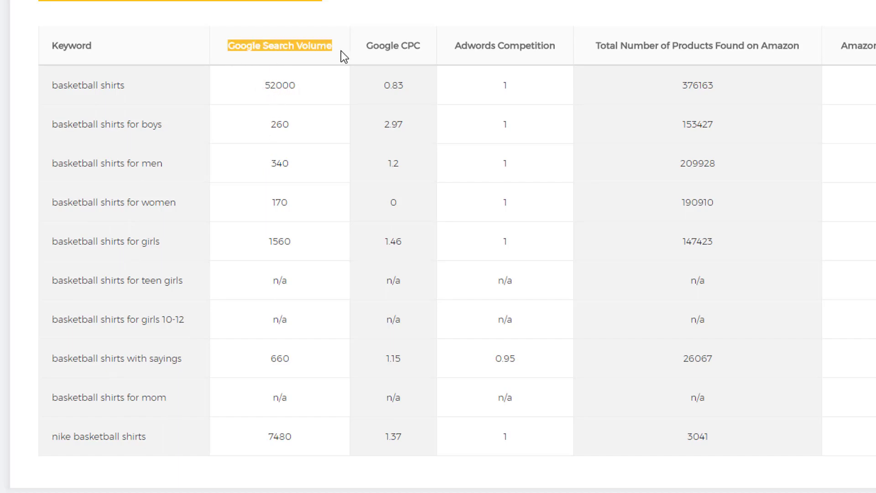
{"action": "left_click", "coordinate": [332, 53]}
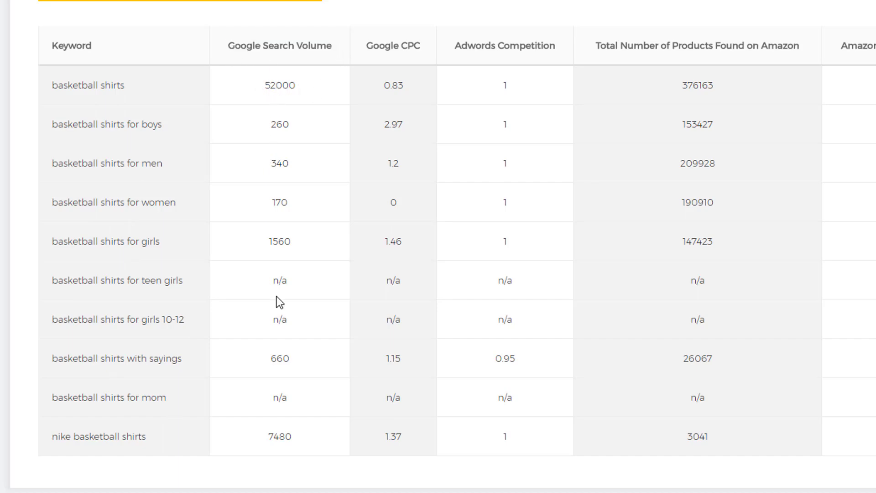
{"action": "left_click_drag", "start_coordinate": [263, 320], "coordinate": [292, 325]}
{"action": "left_click_drag", "start_coordinate": [388, 46], "coordinate": [425, 47]}
{"action": "left_click", "coordinate": [399, 76]}
{"action": "left_click_drag", "start_coordinate": [458, 46], "coordinate": [562, 46]}
{"action": "left_click", "coordinate": [540, 75]}
{"action": "double_click", "coordinate": [507, 358]}
{"action": "left_click", "coordinate": [512, 358]}
{"action": "left_click_drag", "start_coordinate": [516, 358], "coordinate": [510, 358]}
{"action": "left_click", "coordinate": [497, 366]}
{"action": "scroll", "coordinate": [587, 225], "scroll_direction": "right", "scroll_amount": 7}
{"action": "left_click_drag", "start_coordinate": [442, 57], "coordinate": [495, 49]}
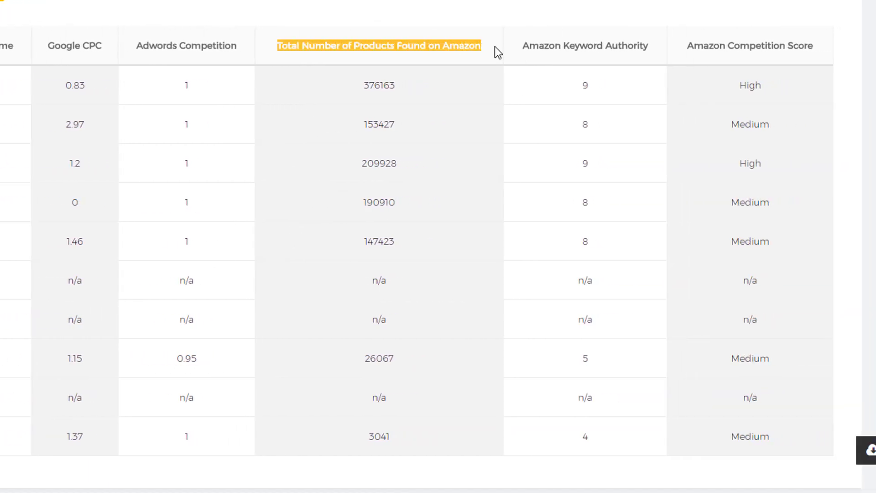
{"action": "left_click", "coordinate": [479, 57]}
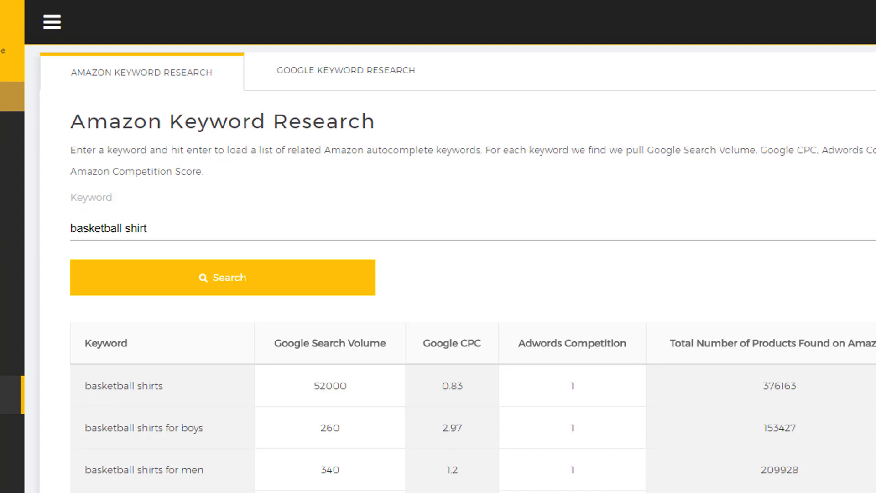
Search for 'basketball shirt' on the Google Keyword Research tab.
{"action": "left_click", "coordinate": [328, 93]}
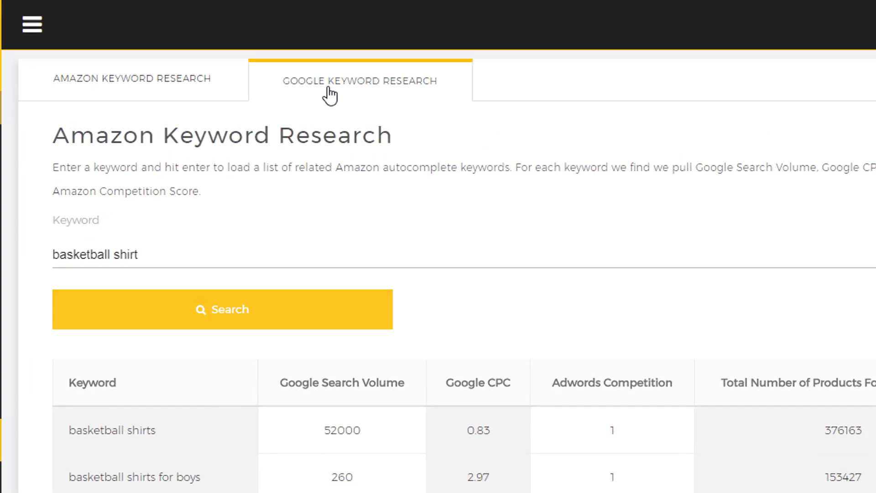
{"action": "left_click", "coordinate": [197, 242]}
{"action": "type", "text": "basketball"}
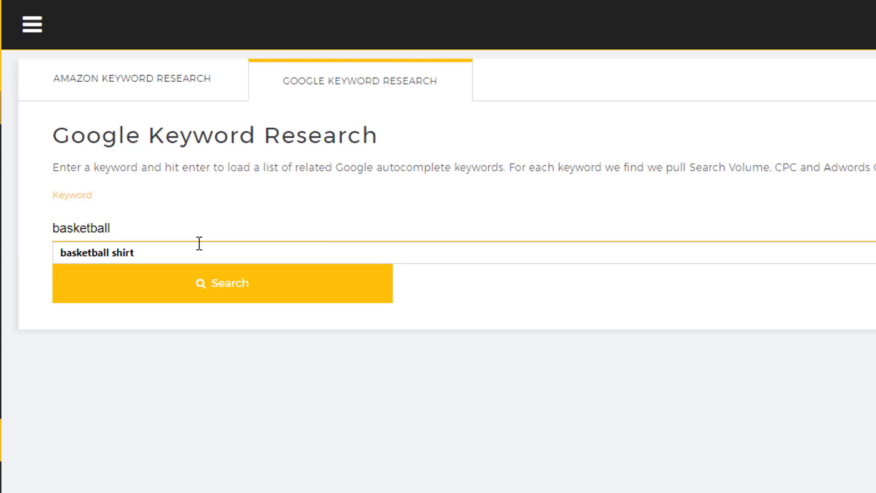
{"action": "type", "text": "shirt"}
{"action": "key", "text": "Return"}
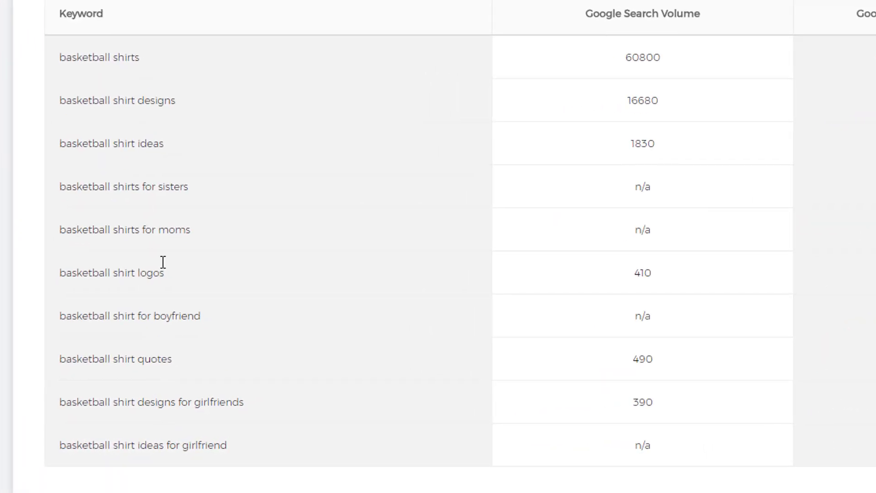
Mark the basketball shirt quotes values (490, CPC 0, 0.09), then highlight the keyword text.
{"action": "left_click_drag", "start_coordinate": [56, 359], "coordinate": [190, 361]}
{"action": "left_click", "coordinate": [190, 356]}
{"action": "left_click_drag", "start_coordinate": [659, 365], "coordinate": [637, 363]}
{"action": "left_click", "coordinate": [662, 370]}
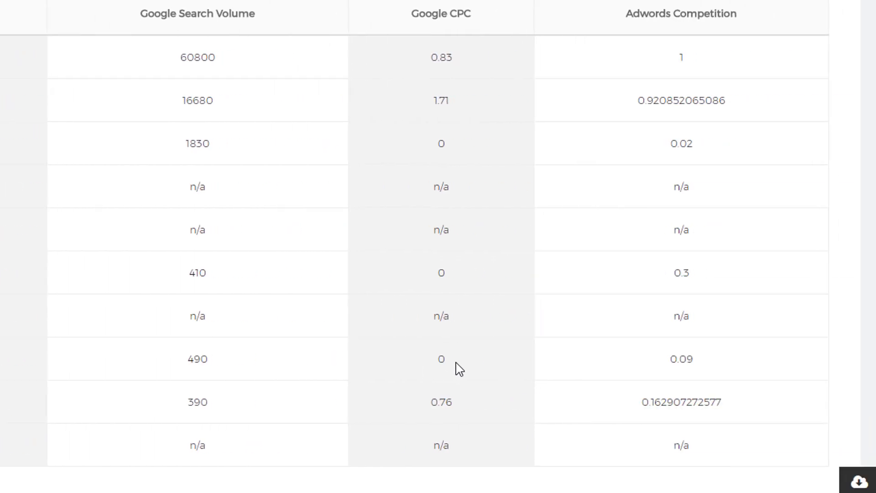
{"action": "left_click_drag", "start_coordinate": [456, 365], "coordinate": [434, 365]}
{"action": "left_click", "coordinate": [432, 364]}
{"action": "left_click_drag", "start_coordinate": [695, 365], "coordinate": [674, 365]}
{"action": "left_click", "coordinate": [661, 371]}
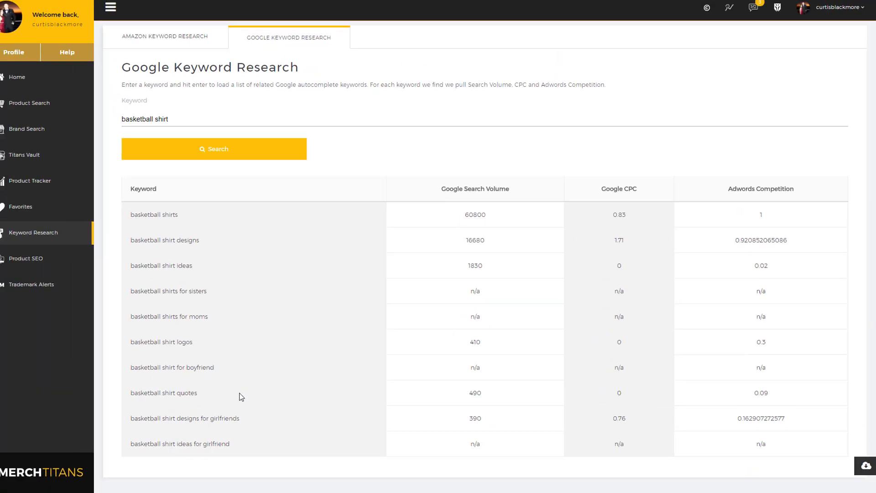
{"action": "left_click_drag", "start_coordinate": [197, 392], "coordinate": [131, 393]}
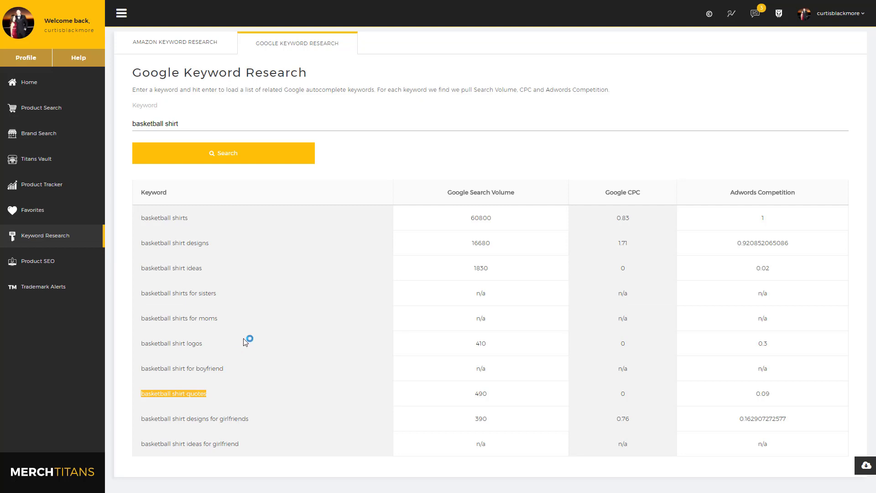
Deselect the highlighted 'basketball shirt quotes' text in the Google results table.
{"action": "left_click", "coordinate": [265, 405]}
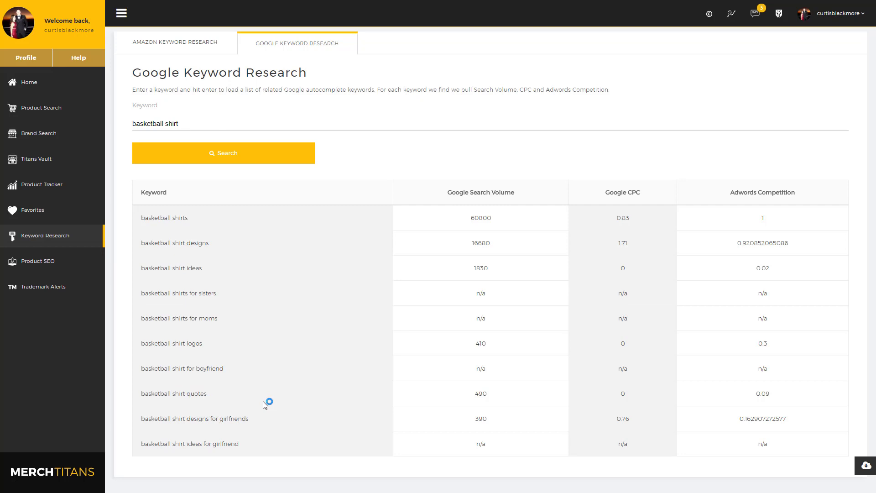